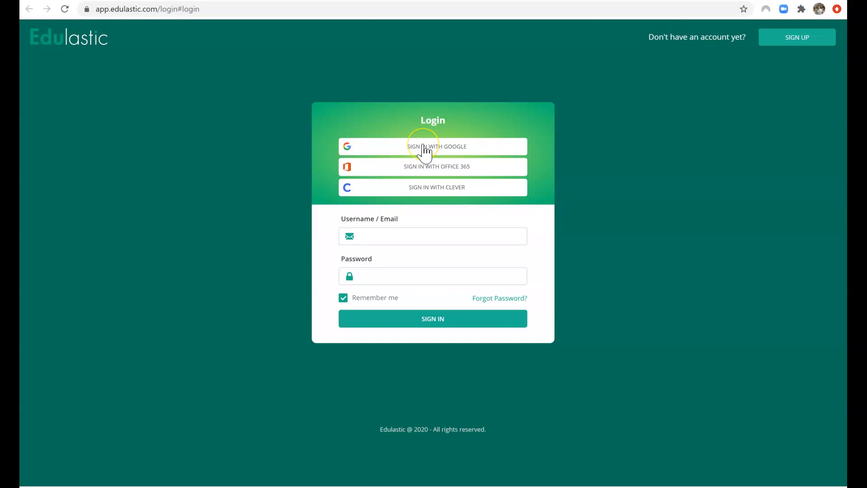
Sign in to Edulastic with the school Google account to reach the teacher Dashboard.
left_click(423, 146)
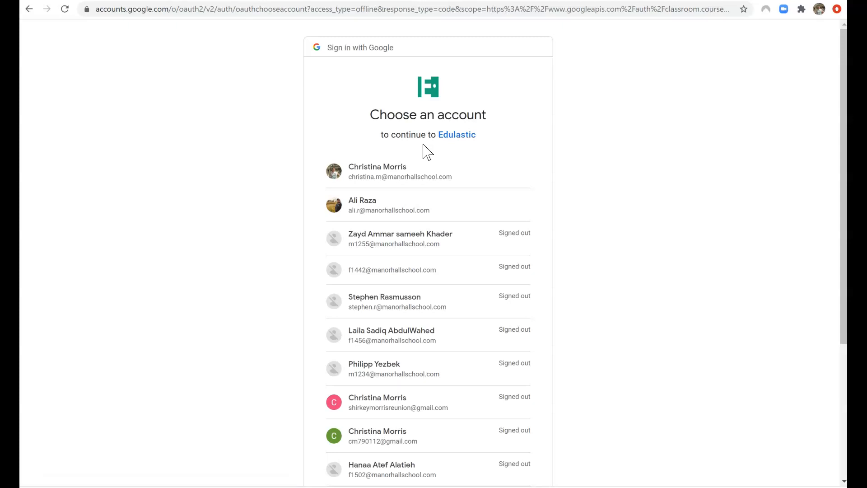
left_click(381, 170)
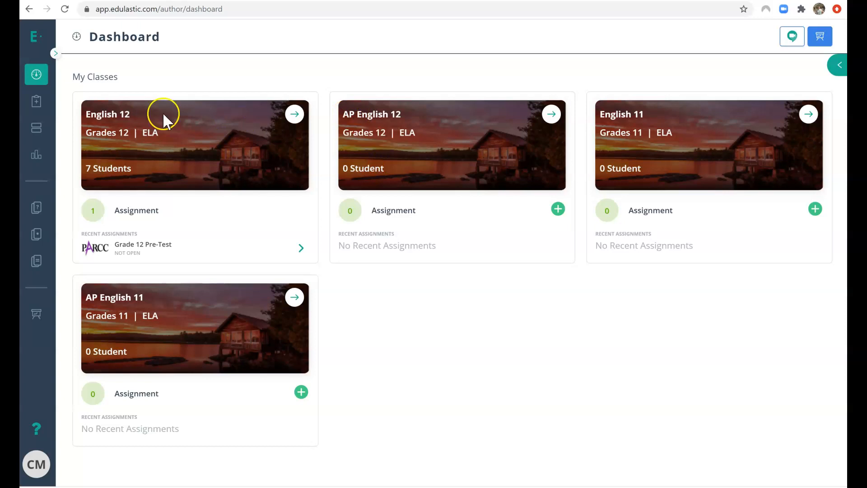
Filter the test library to tests Authored by Me and open the Grade 11 Pre-test details.
left_click(56, 56)
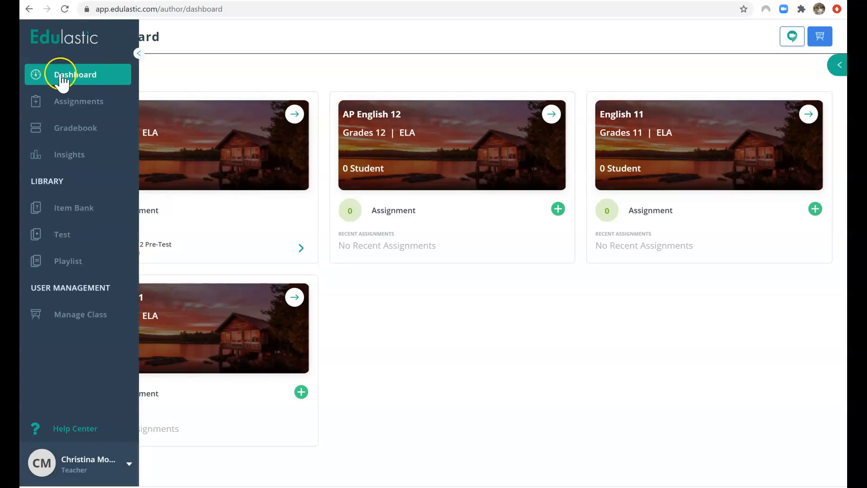
left_click(68, 236)
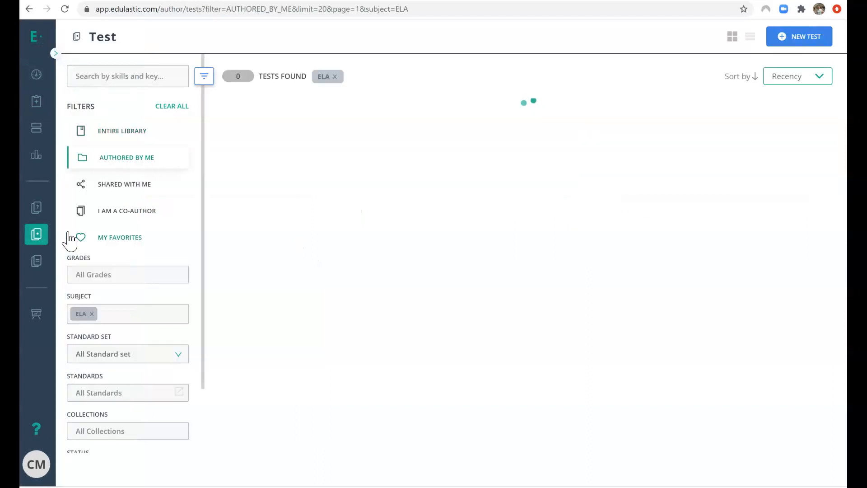
left_click(143, 133)
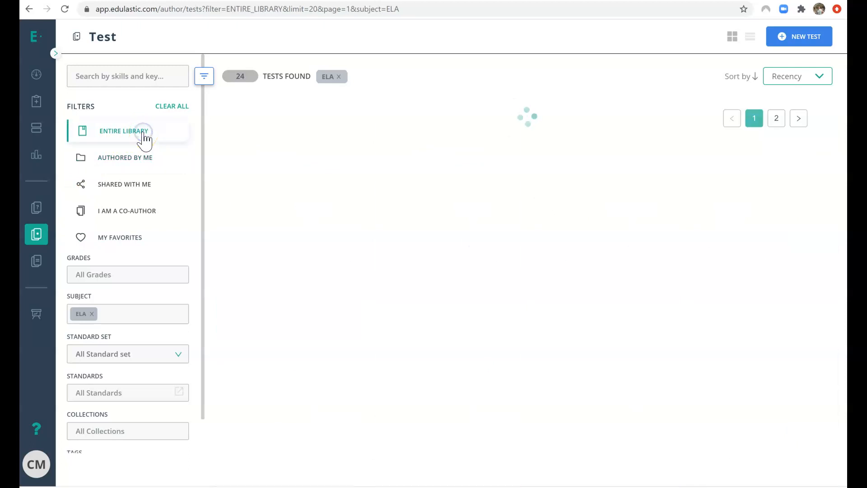
left_click(108, 134)
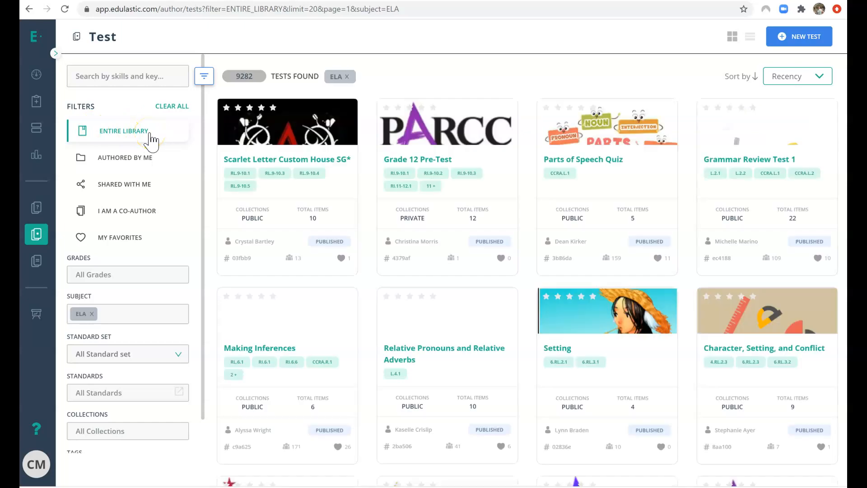
left_click(147, 159)
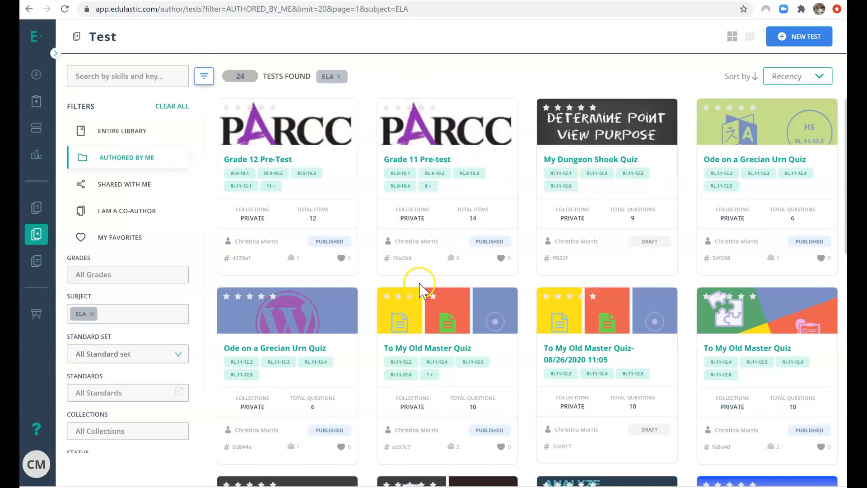
left_click(417, 162)
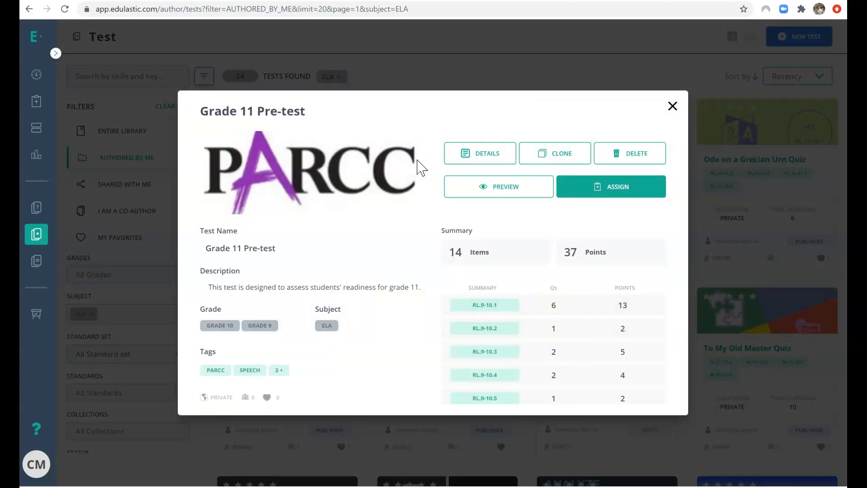
Begin assigning the Grade 11 Pre-test and select English 11 as the class.
left_click(602, 191)
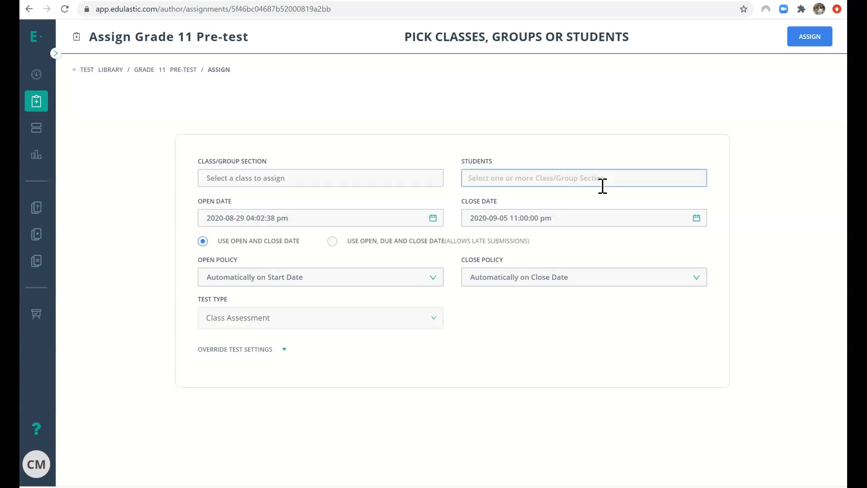
left_click(401, 178)
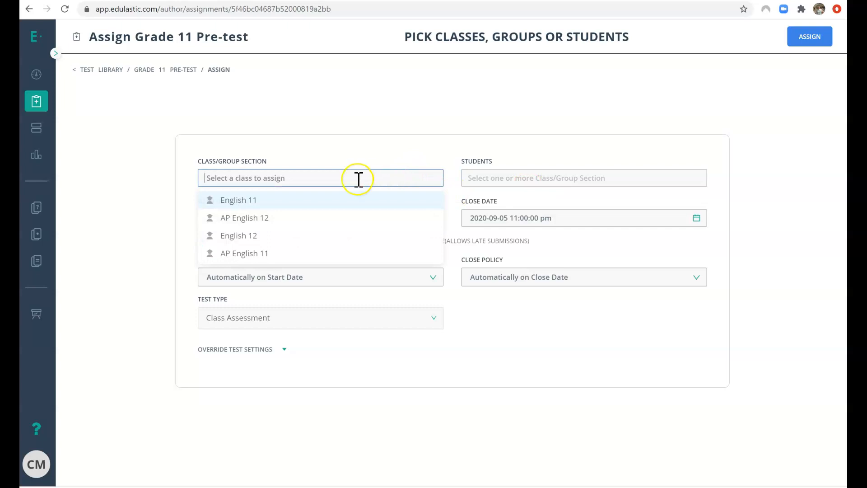
left_click(239, 201)
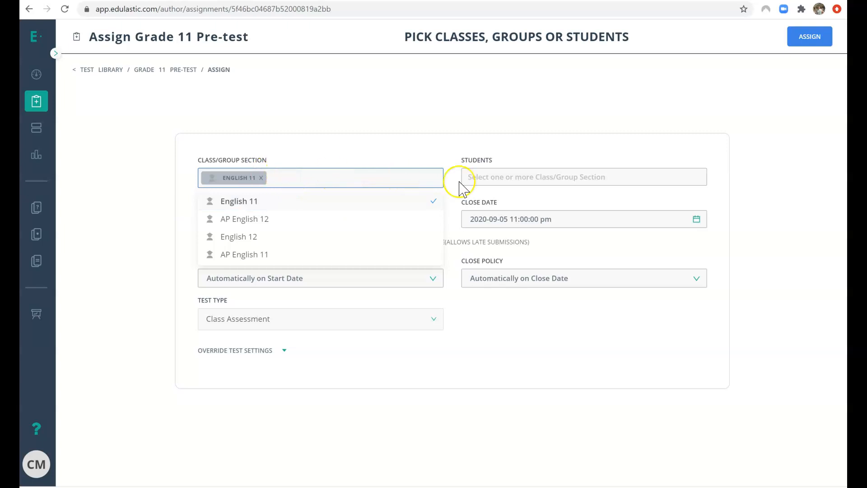
left_click(492, 178)
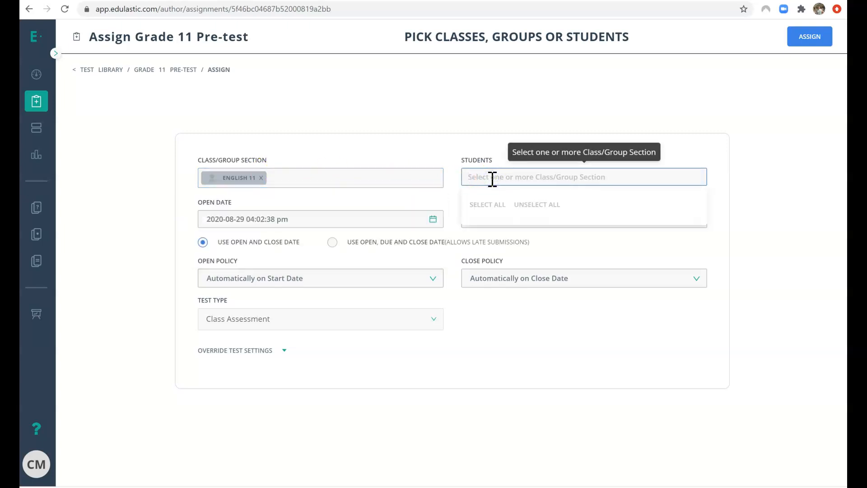
left_click(438, 135)
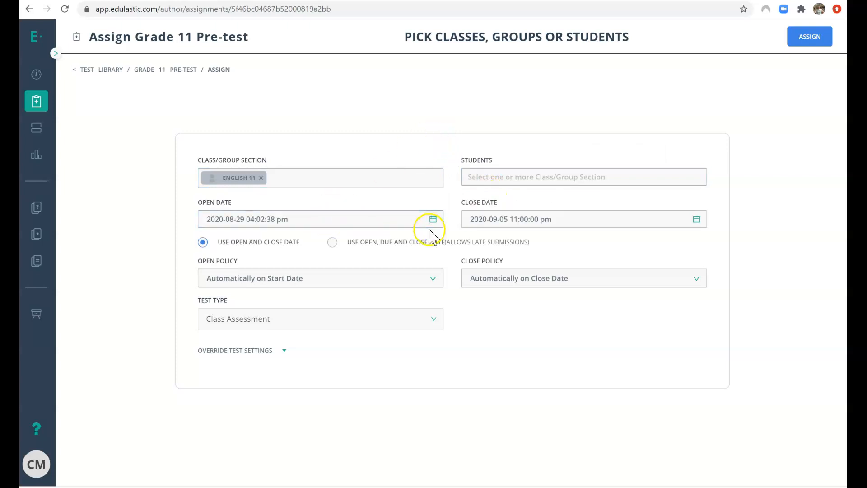
Set the open date to August 31, 2020 at 09:00:00 am.
left_click(438, 222)
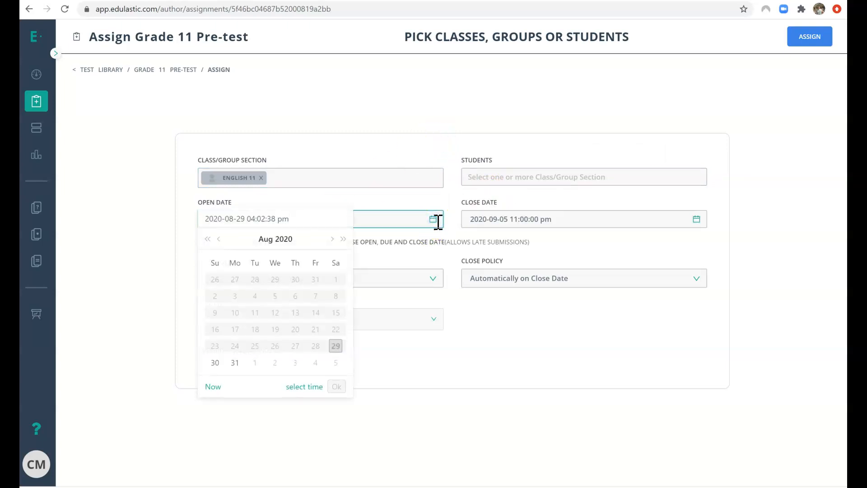
left_click(235, 363)
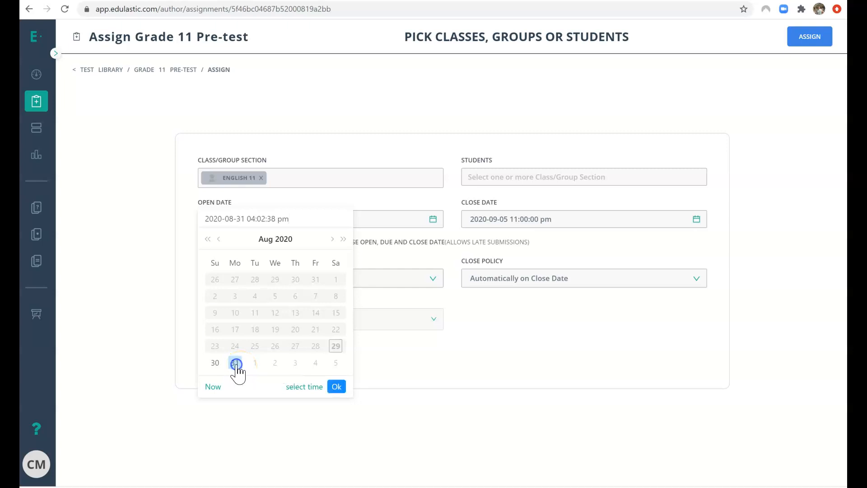
left_click(294, 386)
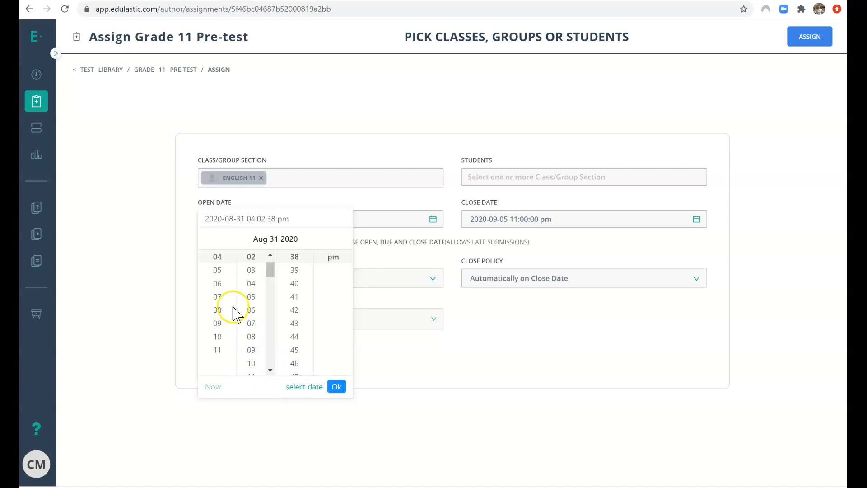
left_click(214, 322)
scroll(251, 276, "up", 1)
left_click(251, 256)
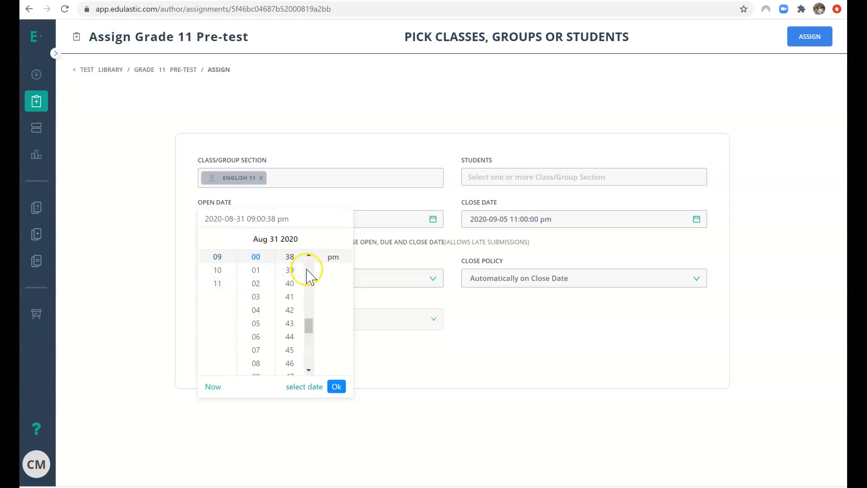
scroll(290, 276, "up", 4)
scroll(289, 277, "up", 9)
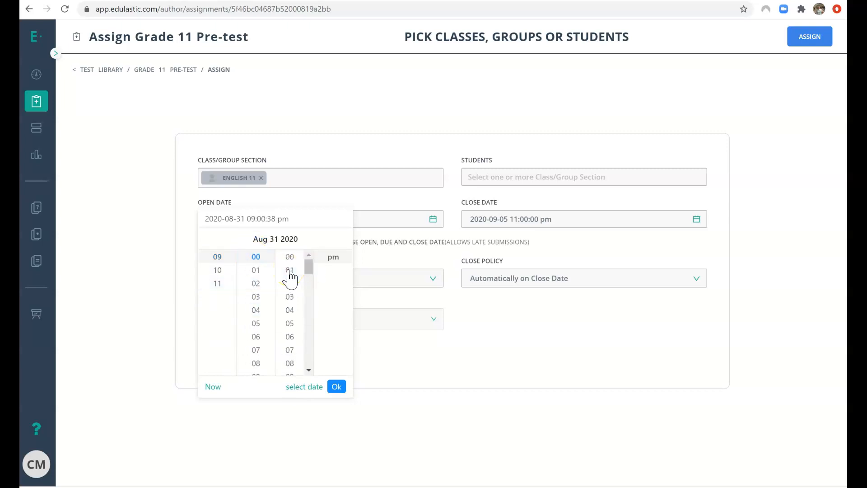
left_click(289, 257)
left_click(330, 260)
scroll(330, 260, "up", 1)
left_click(331, 257)
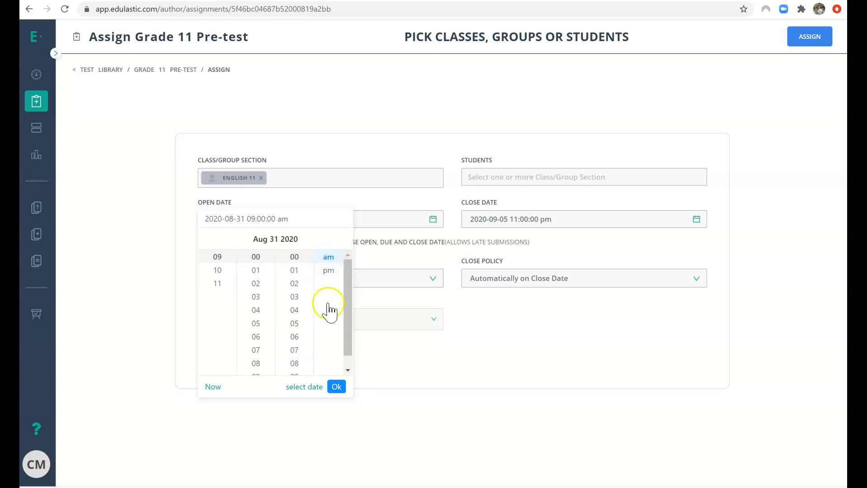
left_click(337, 387)
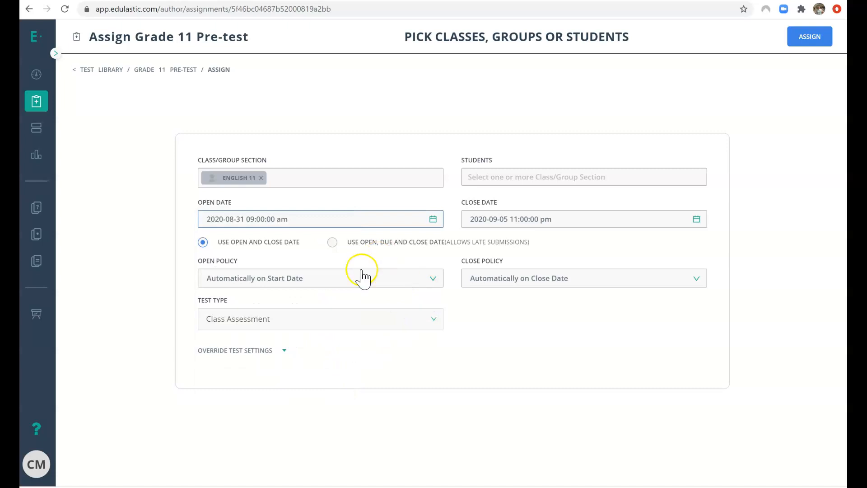
Set the close date to August 31, 2020 at 11:00:00 am.
left_click(694, 221)
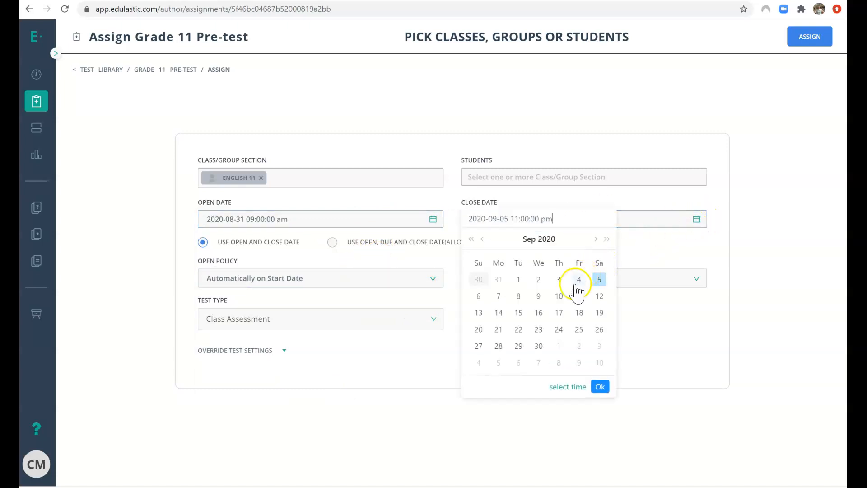
left_click(500, 281)
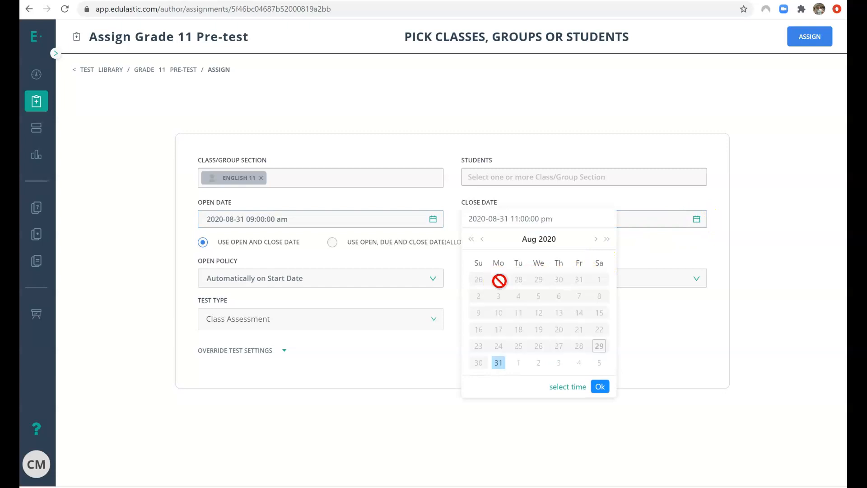
left_click(580, 388)
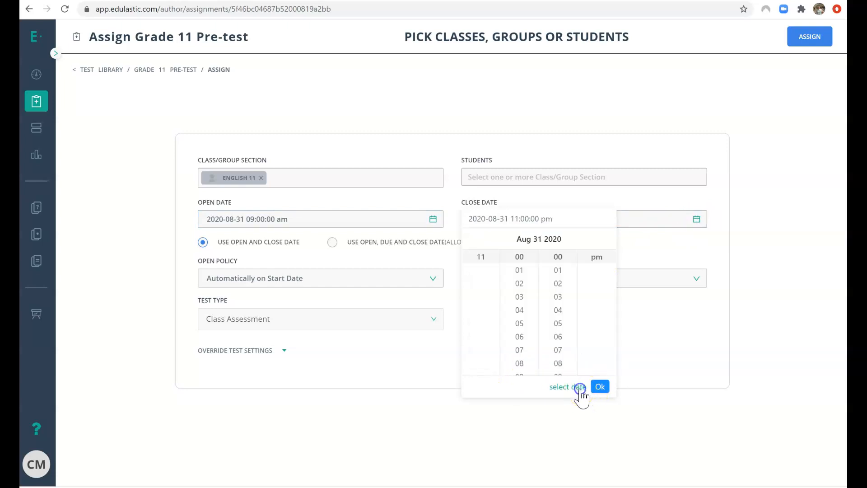
scroll(591, 267, "up", 1)
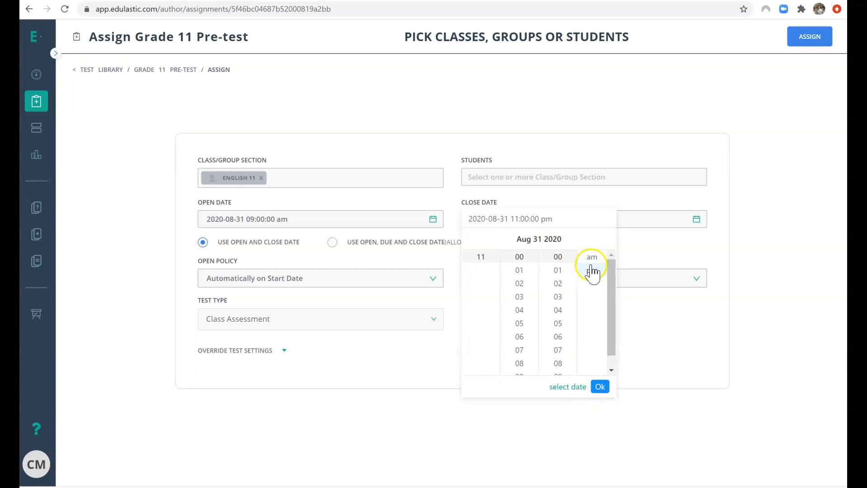
left_click(591, 257)
left_click(601, 387)
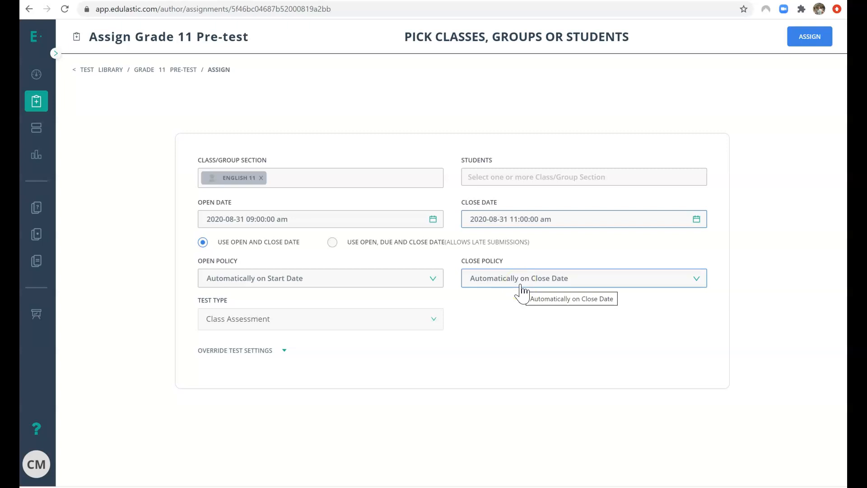
Expand Override Test Settings and set Release Scores to 'Do not release scores or responses'.
left_click(260, 350)
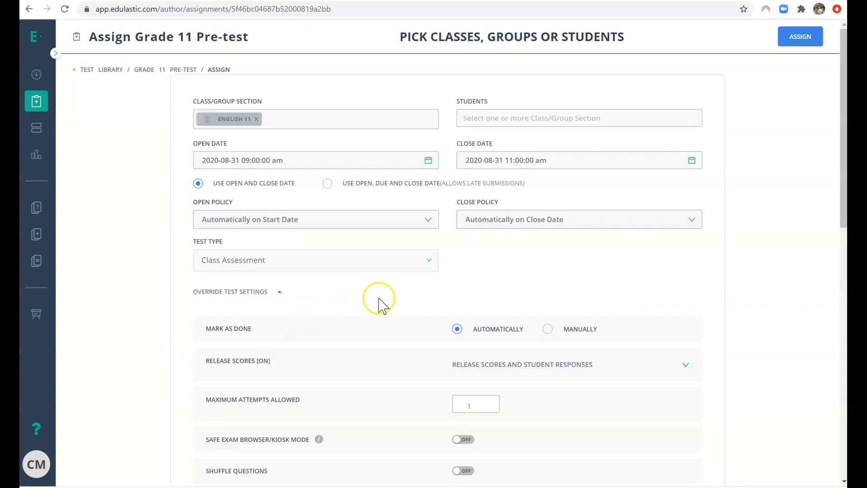
scroll(383, 307, "down", 2)
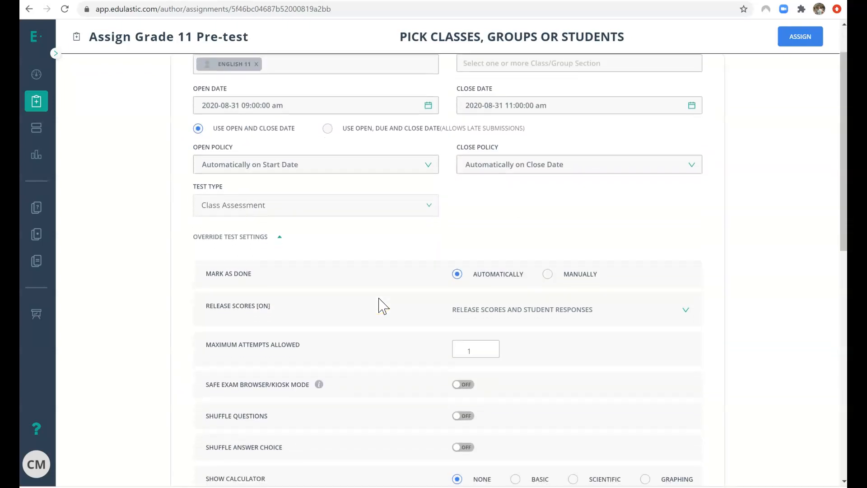
scroll(383, 307, "down", 2)
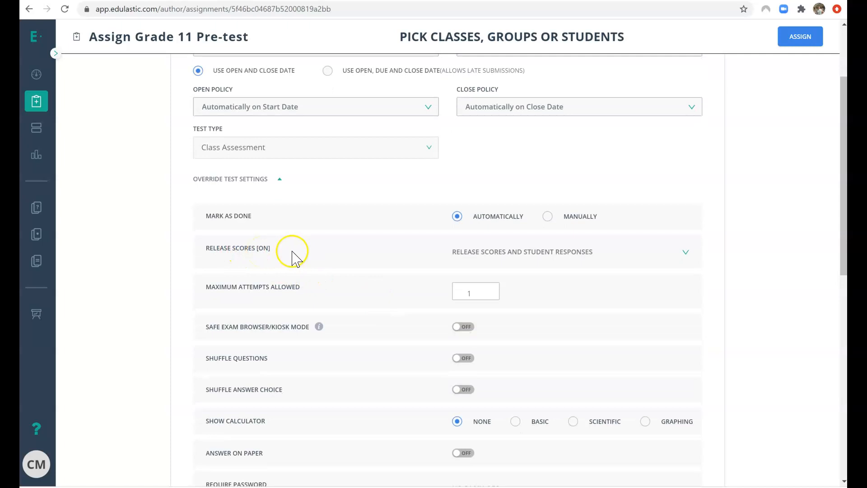
left_click(483, 253)
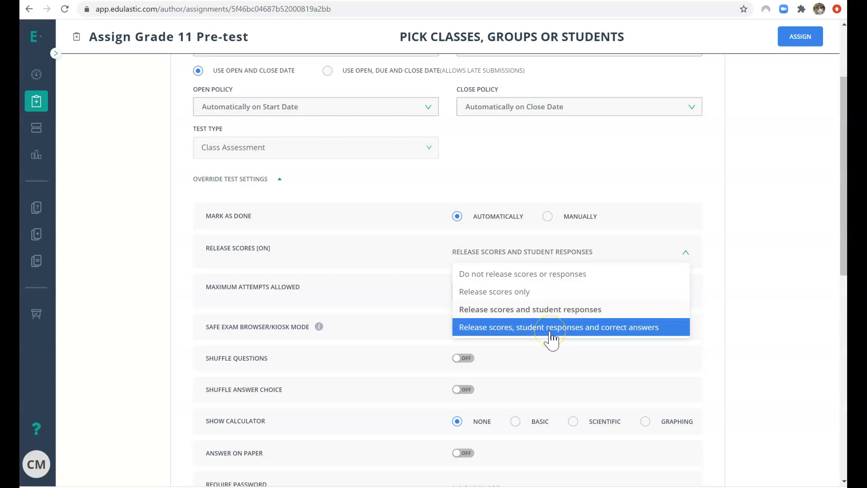
left_click(549, 275)
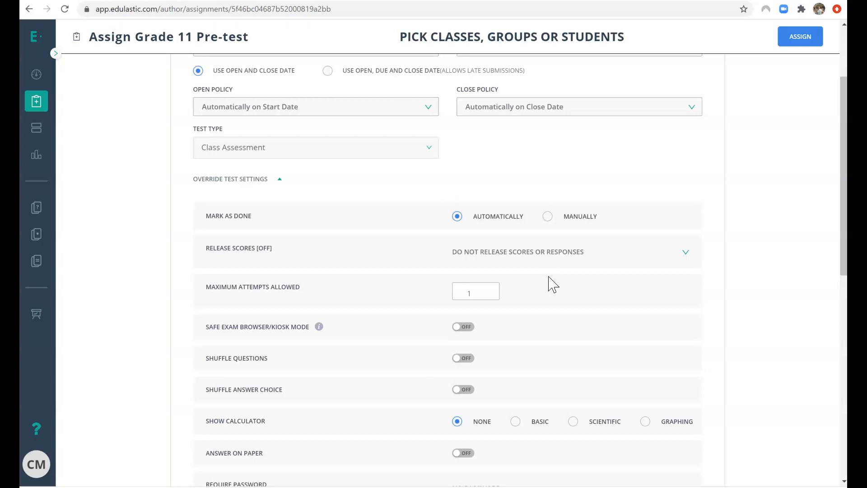
scroll(549, 284, "down", 3)
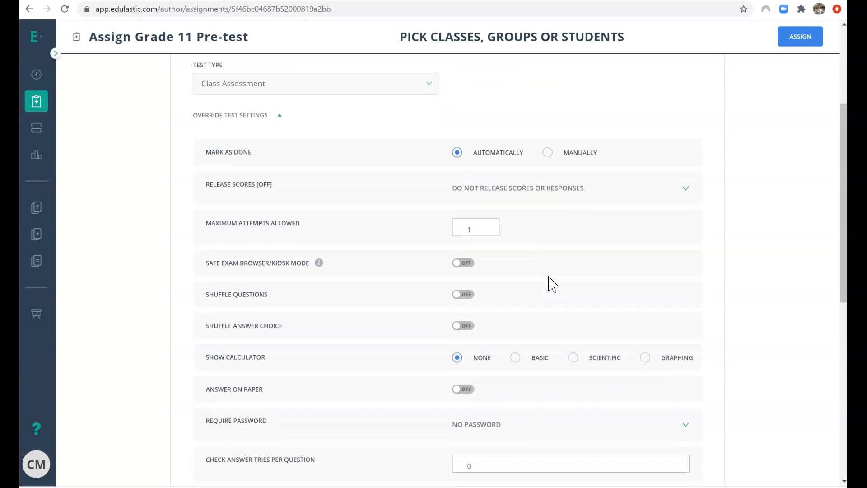
scroll(548, 284, "down", 5)
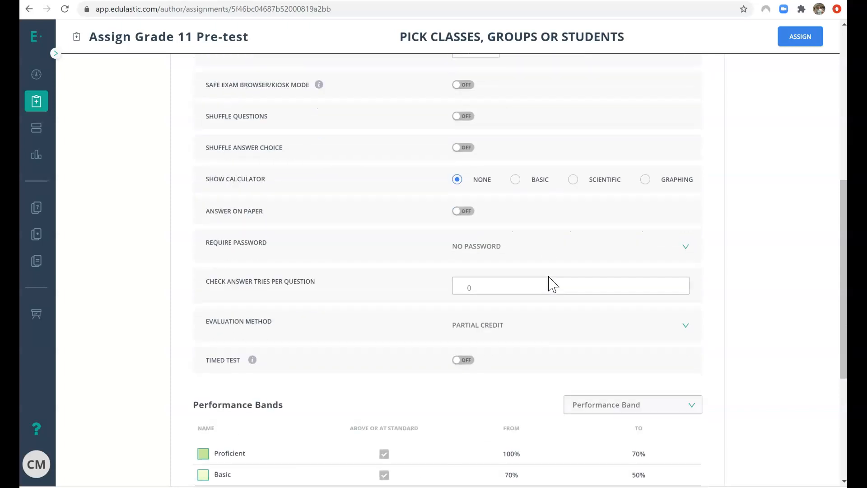
scroll(551, 285, "down", 3)
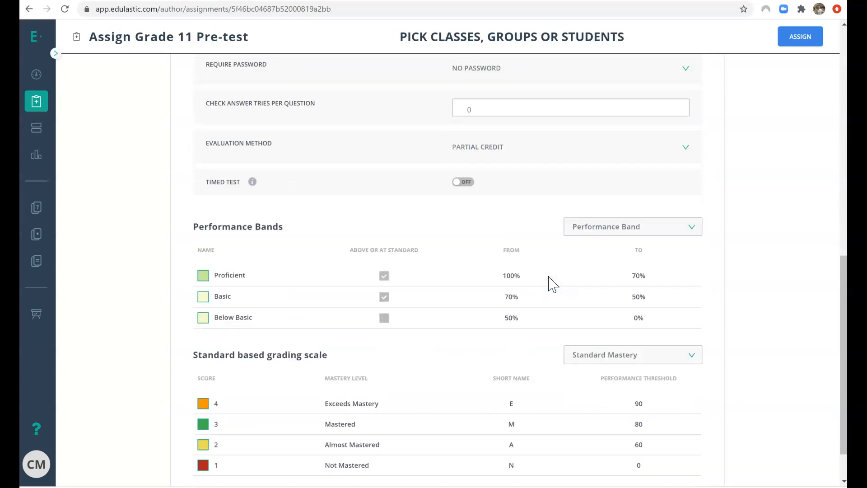
scroll(548, 284, "up", 13)
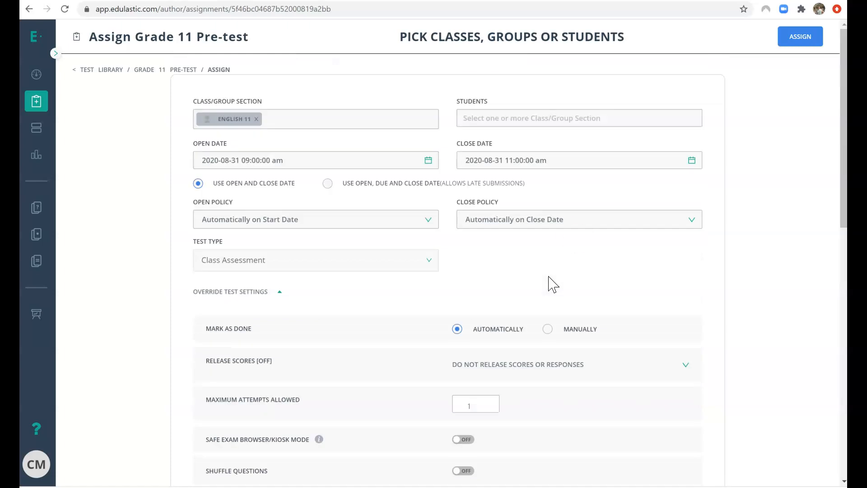
Assign the Grade 11 Pre-test and copy its share URL.
left_click(796, 34)
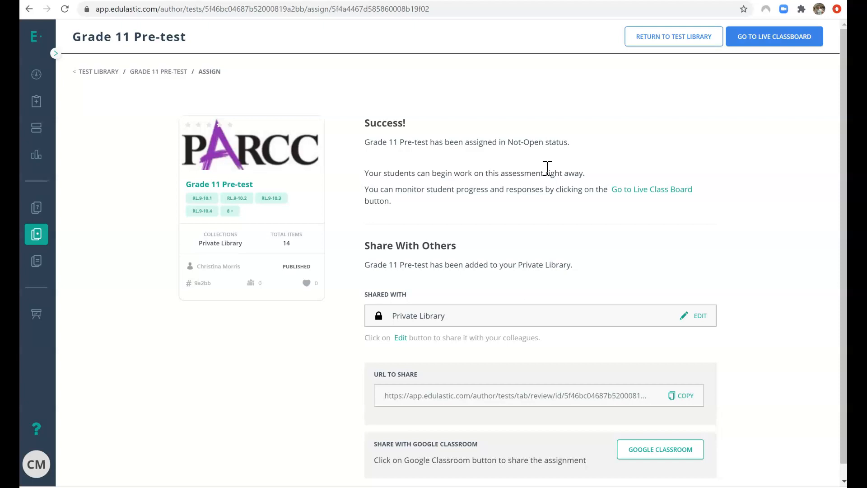
scroll(547, 168, "down", 1)
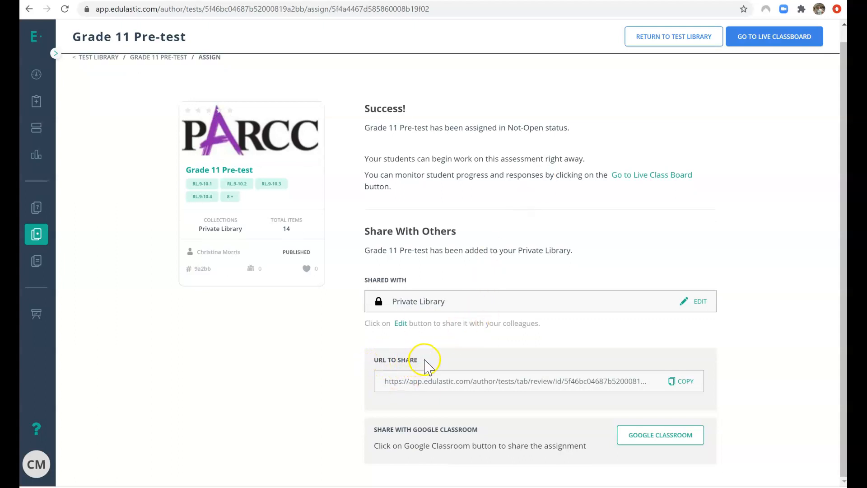
left_click(683, 389)
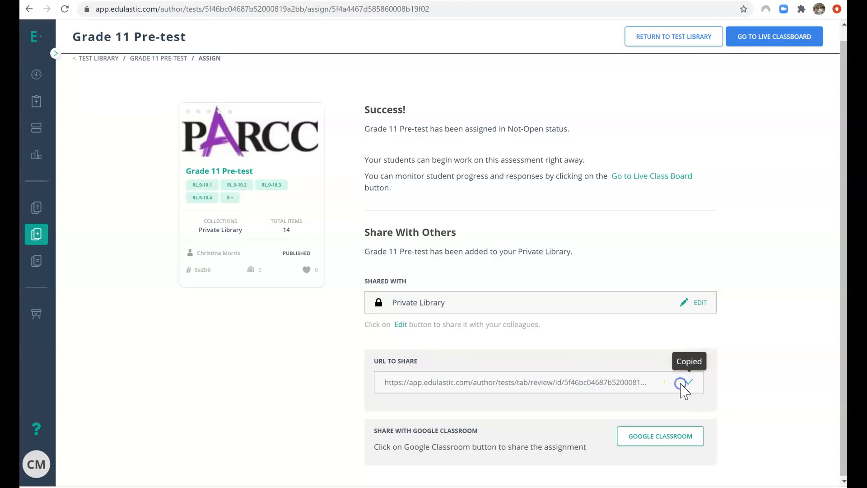
left_click(651, 1)
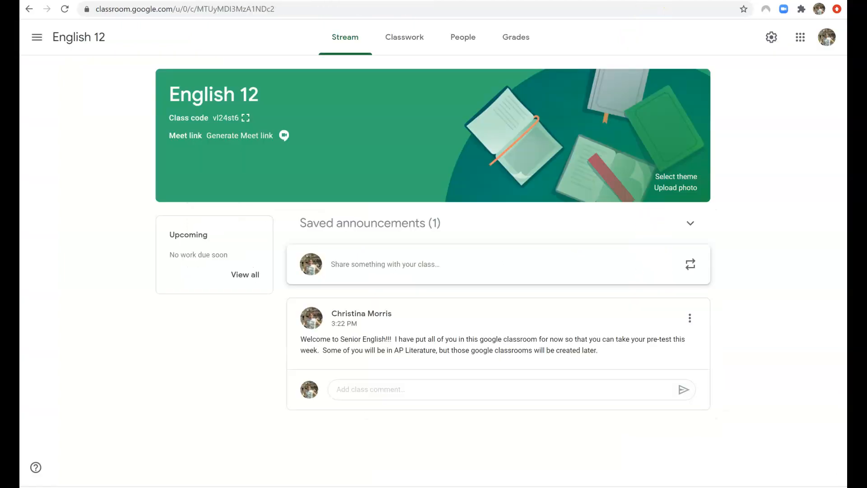
In English 11, draft an announcement 'Here is the link for your pre-test today:' with the pasted link.
left_click(37, 37)
left_click(77, 293)
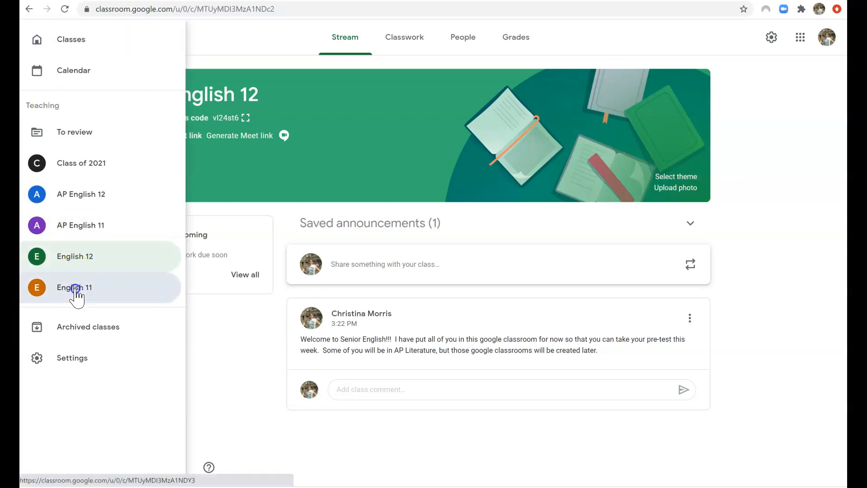
left_click(375, 238)
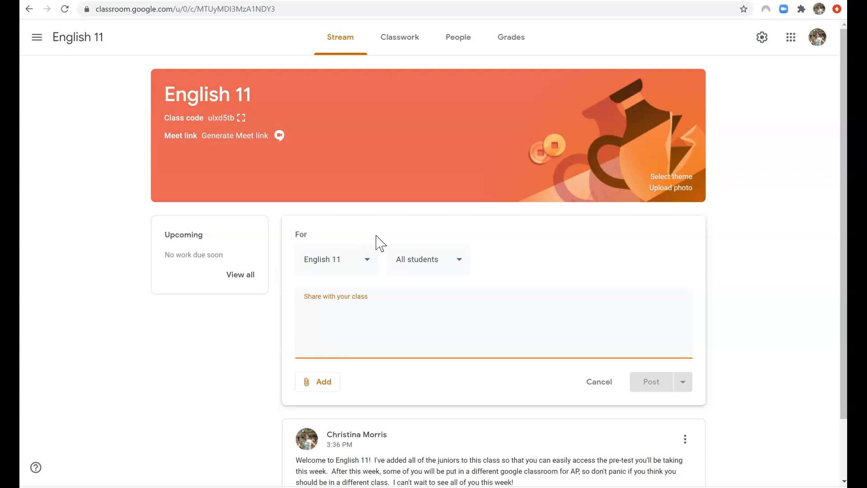
type("Here i")
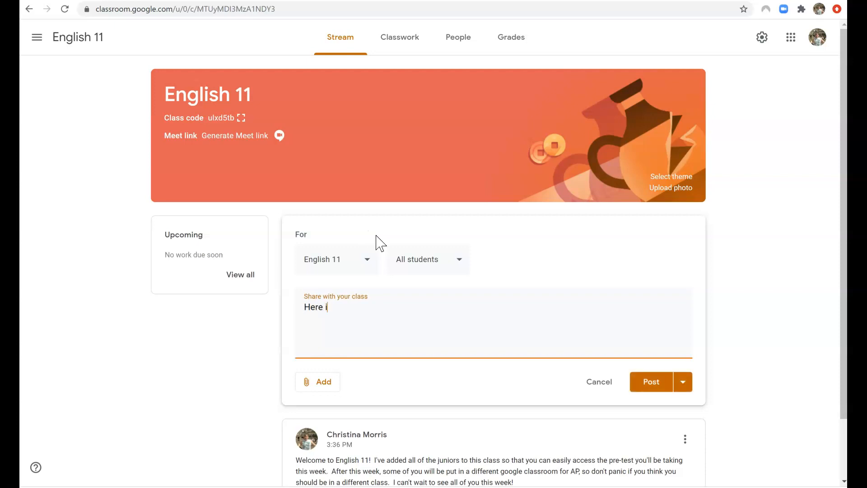
type("s the link for your pre-test to")
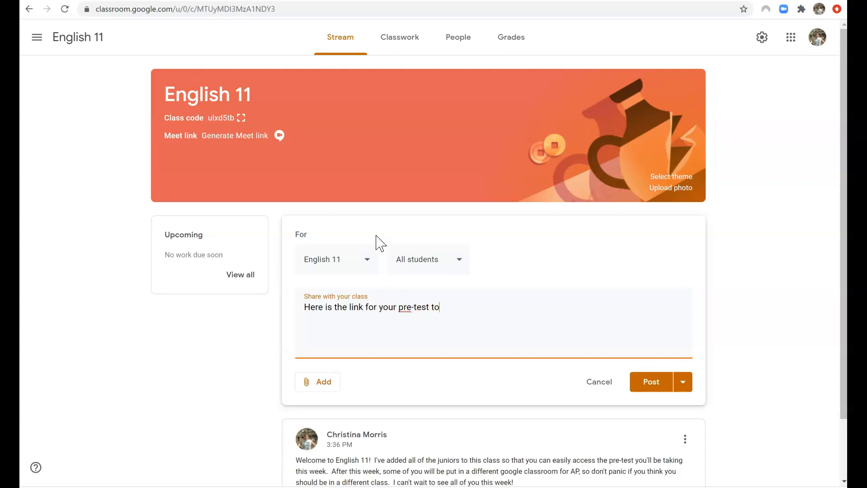
type("day:")
key("Return")
key("ctrl+v")
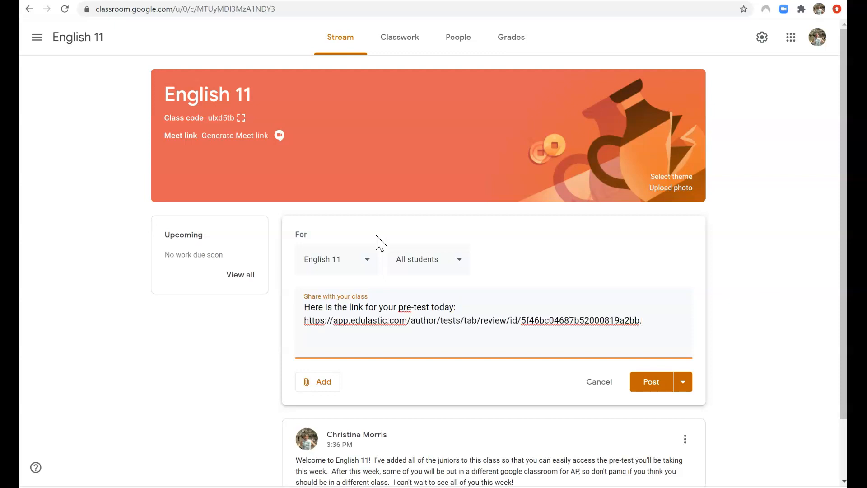
left_click(659, 384)
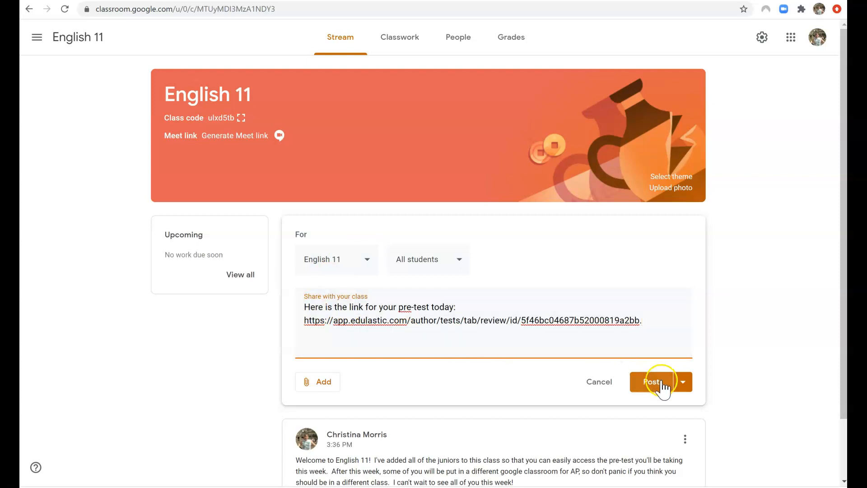
Schedule the English 11 announcement for Aug 31 at 8:00 AM.
left_click(684, 384)
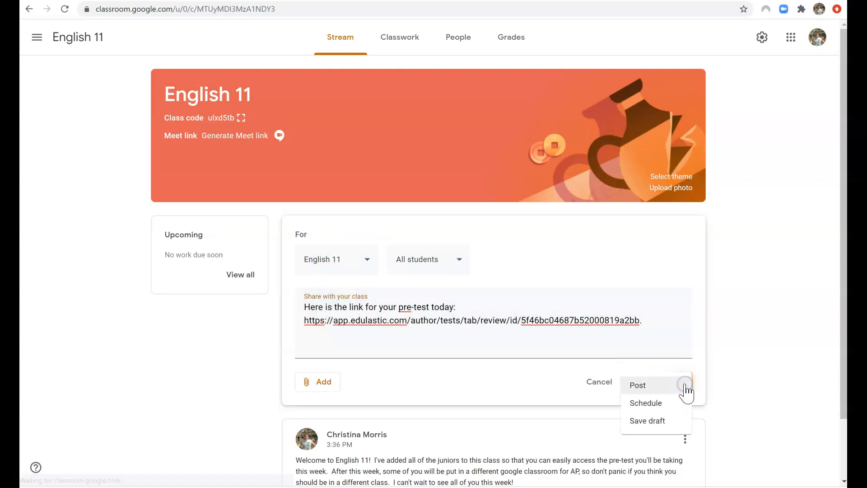
left_click(656, 403)
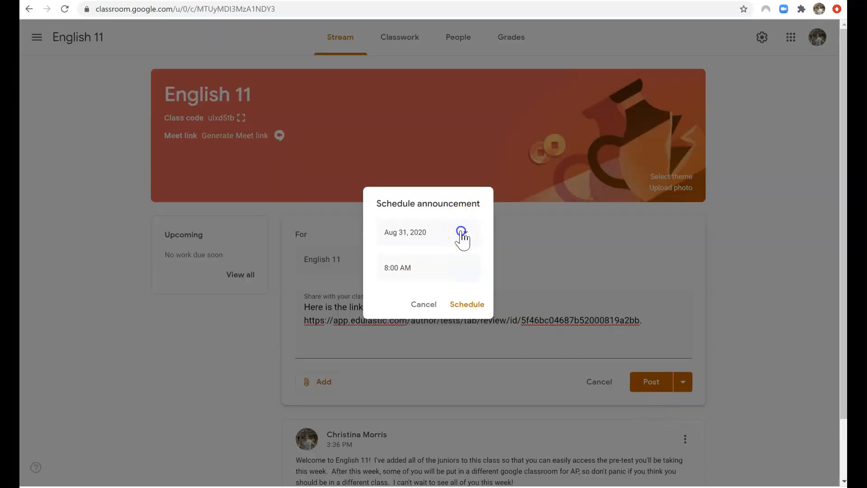
left_click(462, 233)
left_click(407, 372)
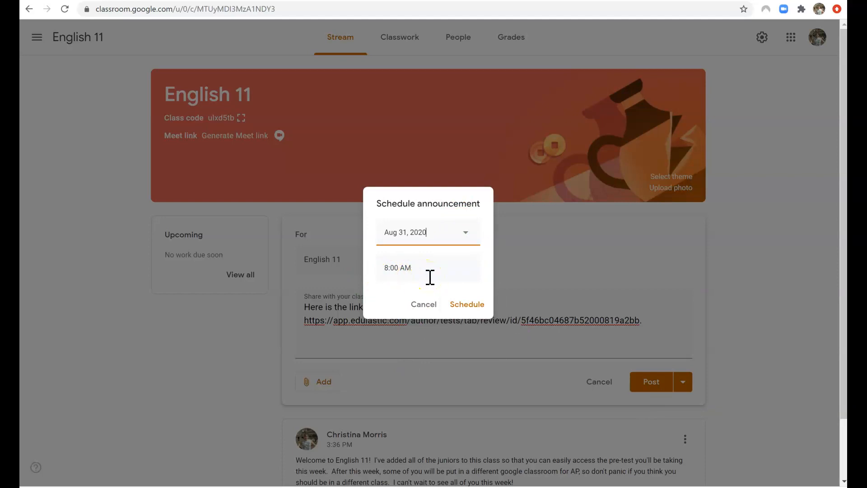
left_click(457, 304)
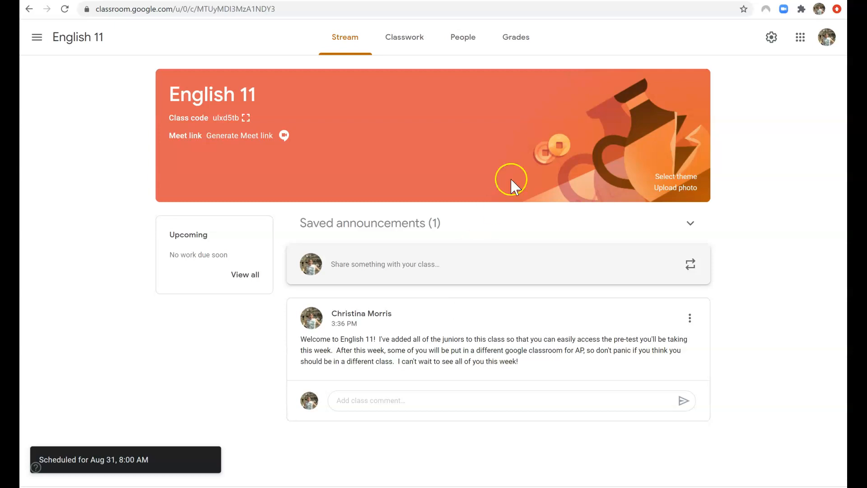
Back in Edulastic, share the assigned Grade 11 Pre-test to Google Classroom.
left_click(718, 0)
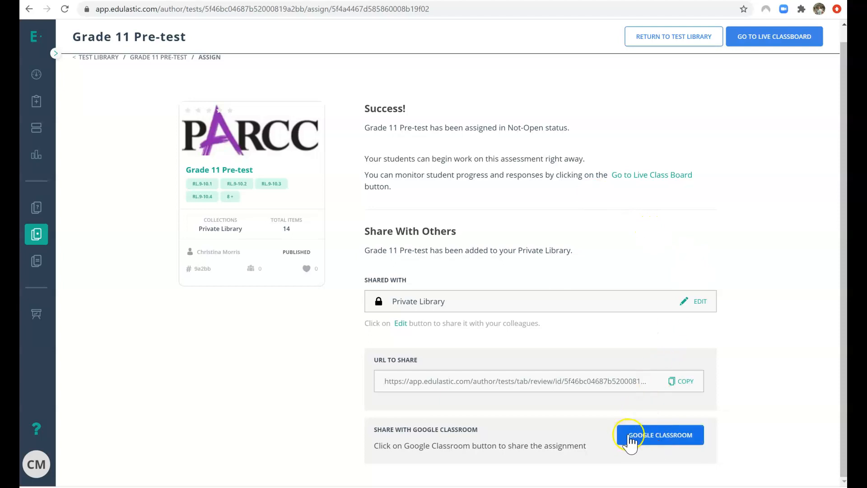
left_click(658, 445)
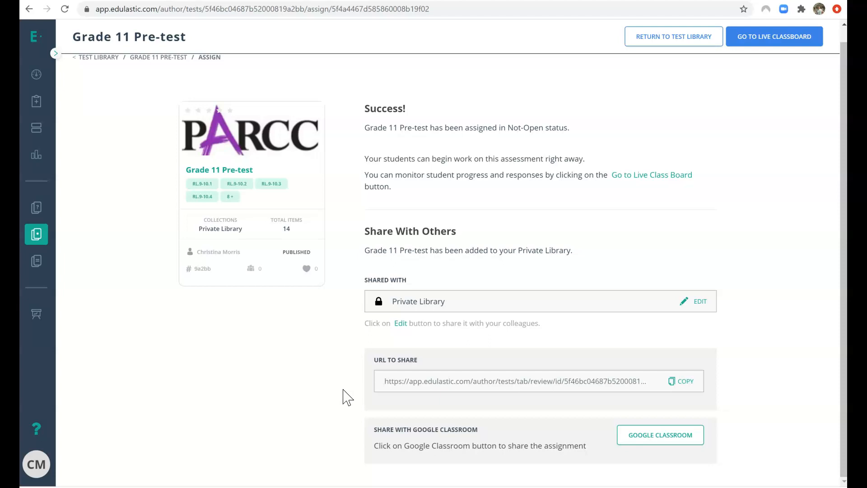
left_click(56, 54)
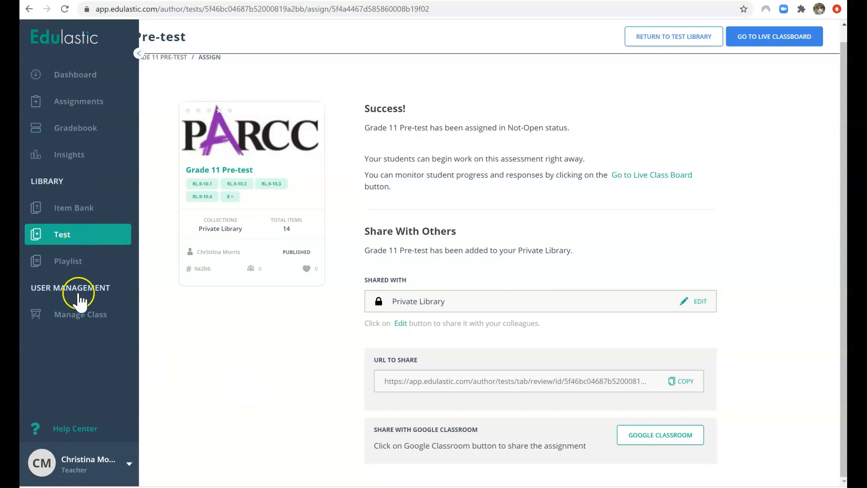
From the Manage Class list of four classes, start Sync with Google Classroom.
left_click(78, 316)
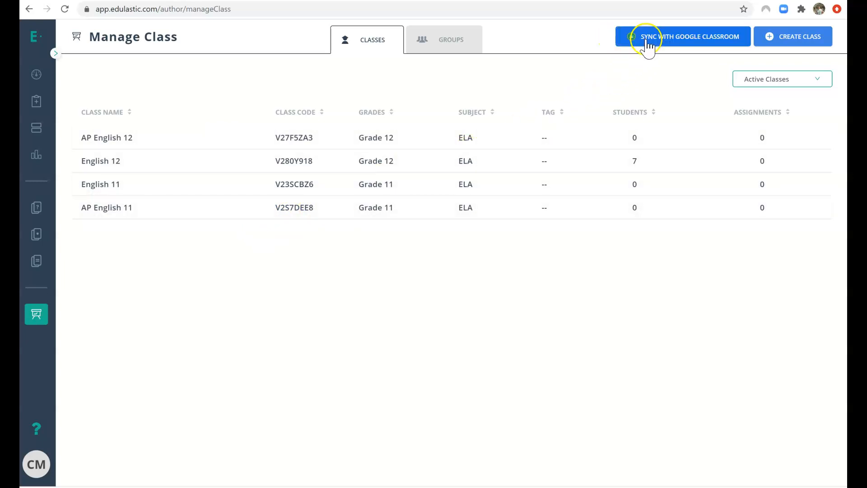
left_click(688, 42)
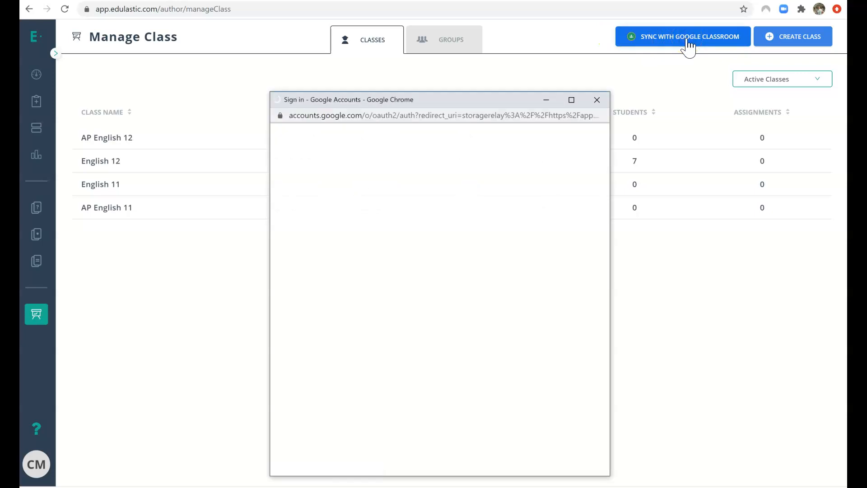
Sign in with the teacher's Google account and untick Class of 2021 in the Import Classes list.
left_click(425, 276)
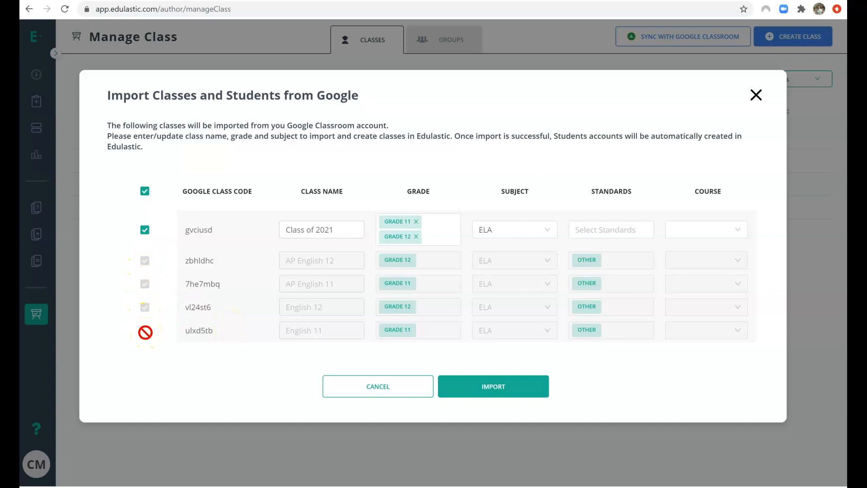
left_click(145, 230)
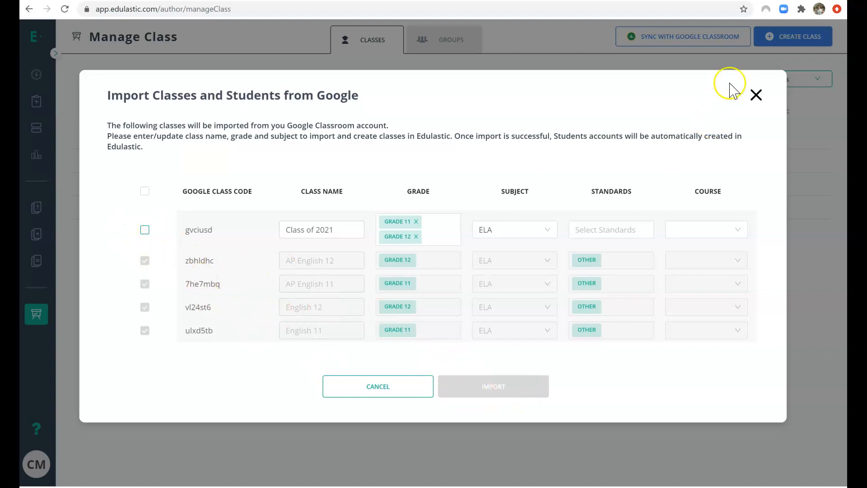
Close the import unused, confirm English 11 has no students, and return to Google Classroom.
left_click(758, 95)
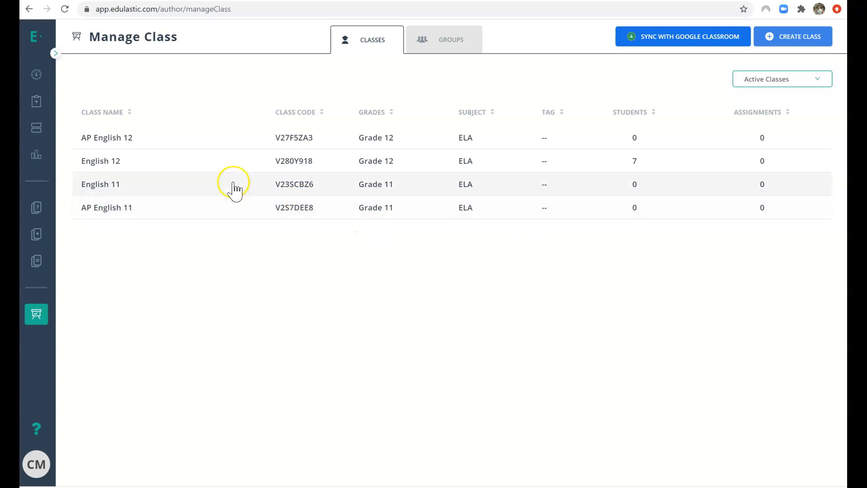
left_click(108, 189)
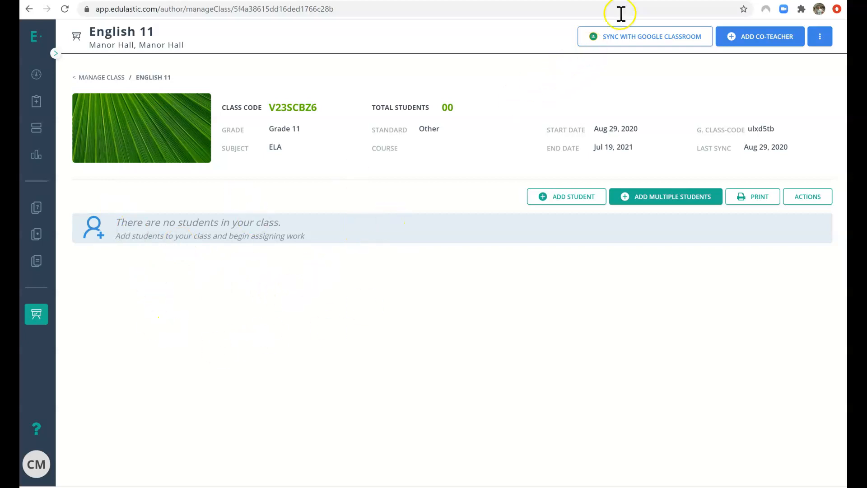
left_click(560, 1)
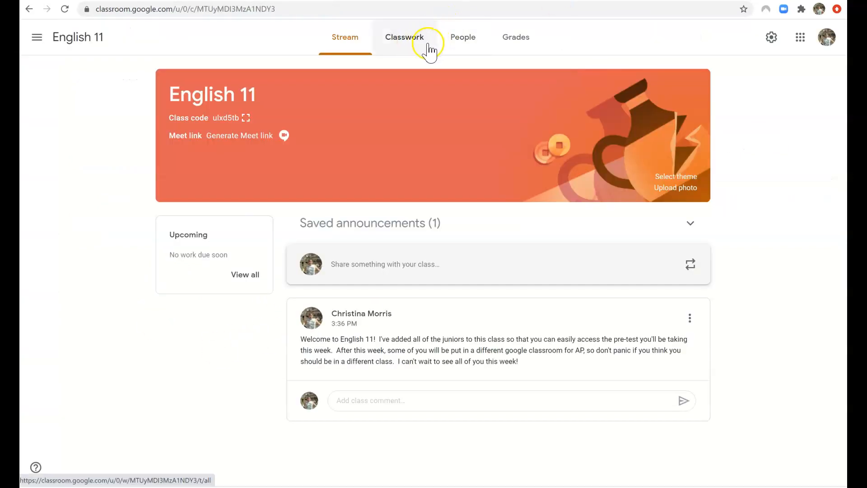
Check the 10 students on English 11's People page, then go back to Edulastic.
left_click(461, 46)
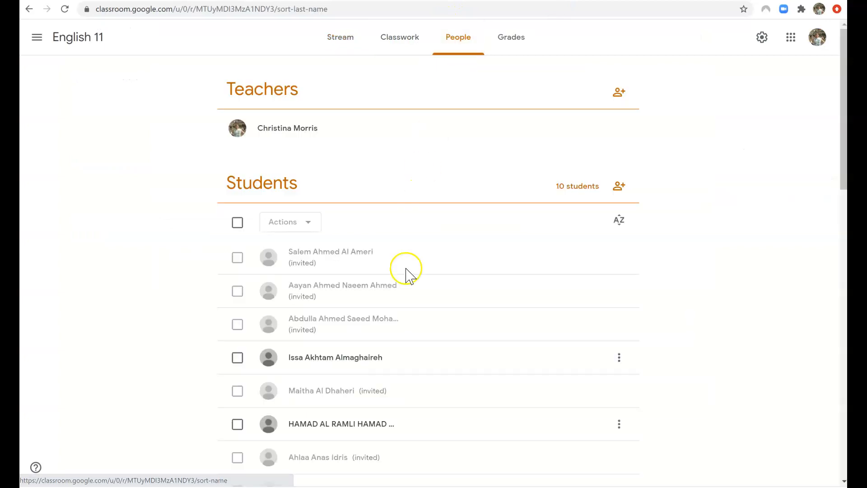
scroll(407, 284, "down", 2)
scroll(398, 280, "down", 1)
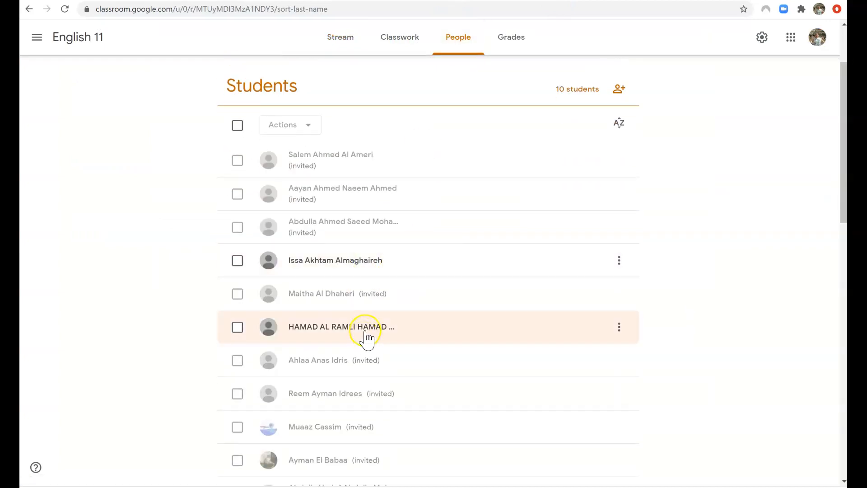
scroll(366, 339, "down", 2)
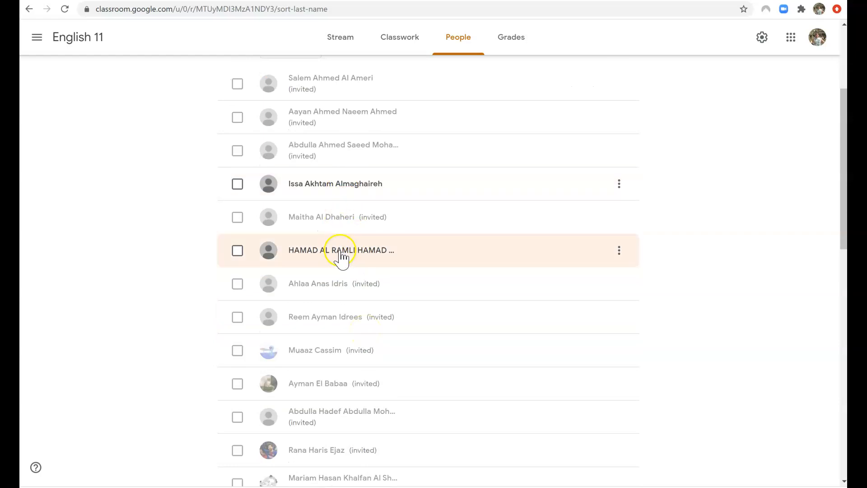
left_click(651, 1)
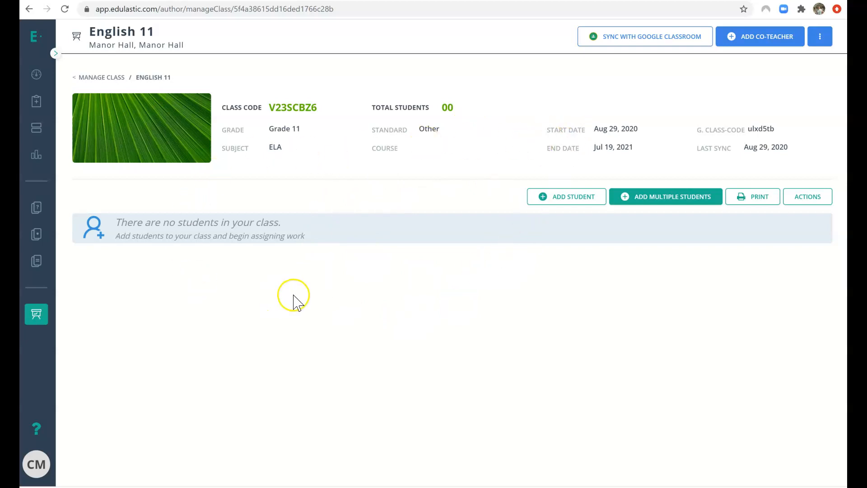
Sync English 11 via its Google Classroom code to add all 10 students, then return to Manage Class.
left_click(633, 38)
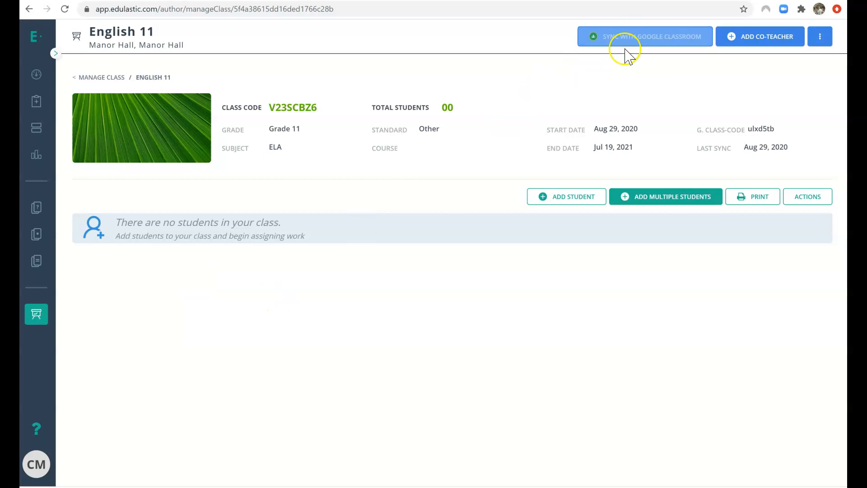
left_click(651, 43)
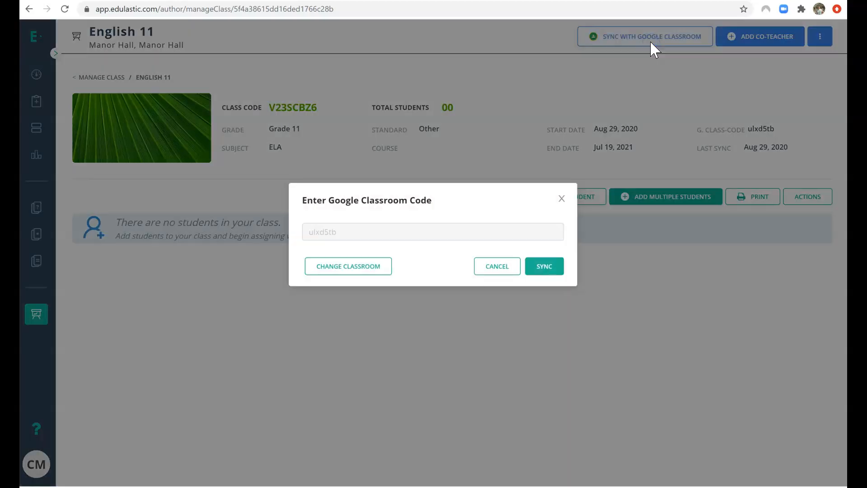
left_click(542, 267)
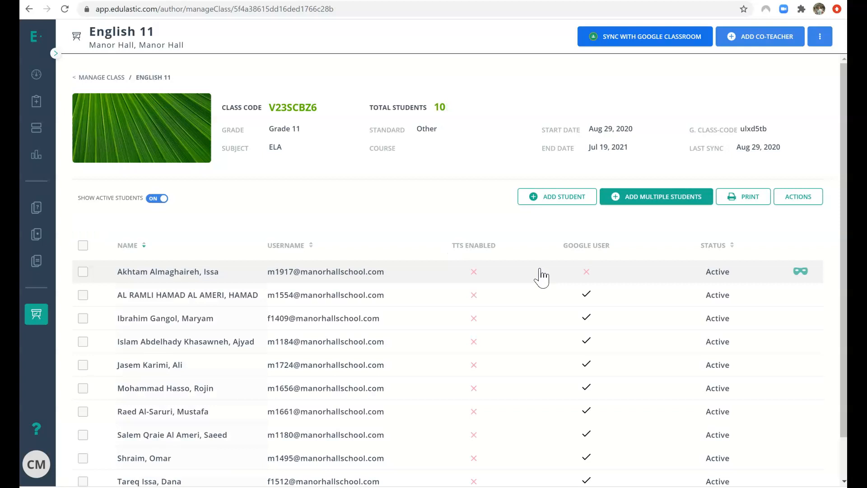
scroll(387, 275, "down", 2)
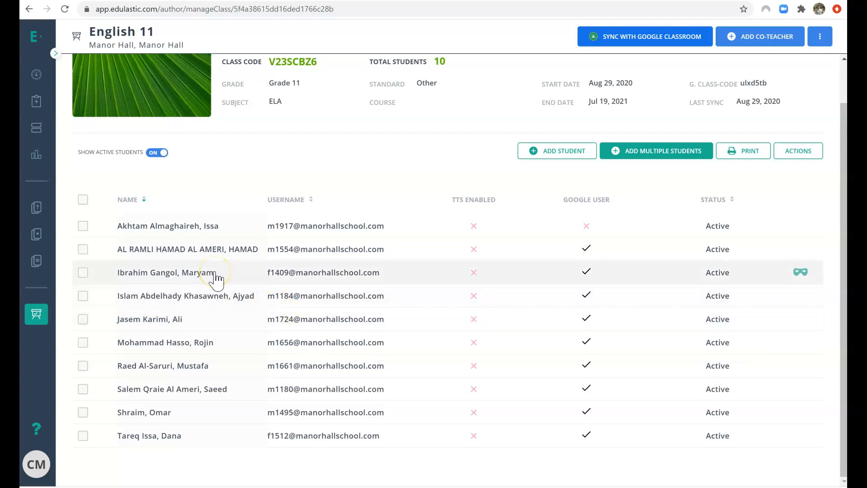
left_click(56, 54)
left_click(63, 312)
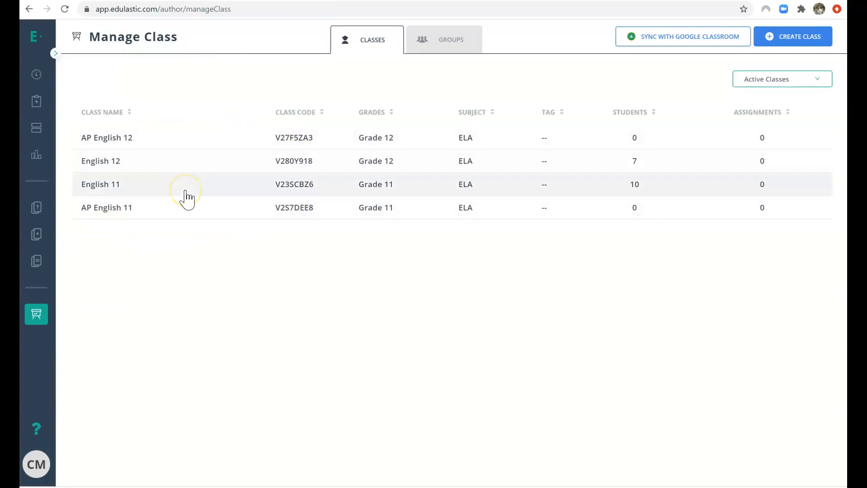
left_click(174, 163)
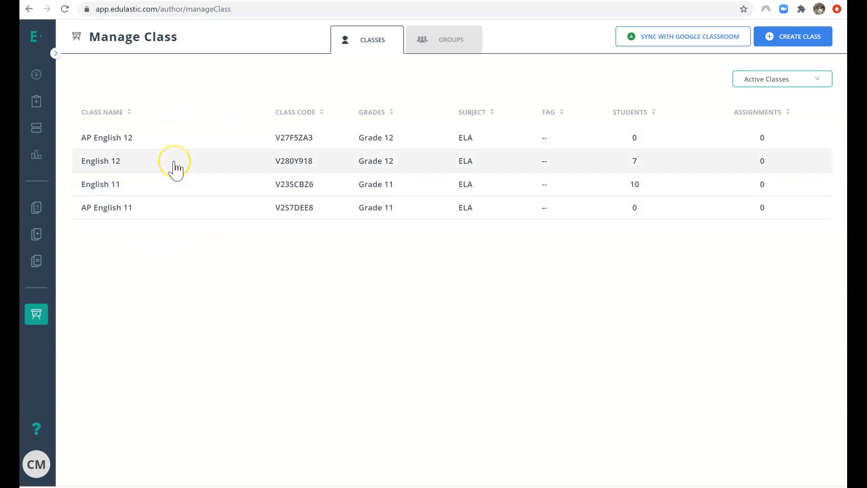
left_click(174, 163)
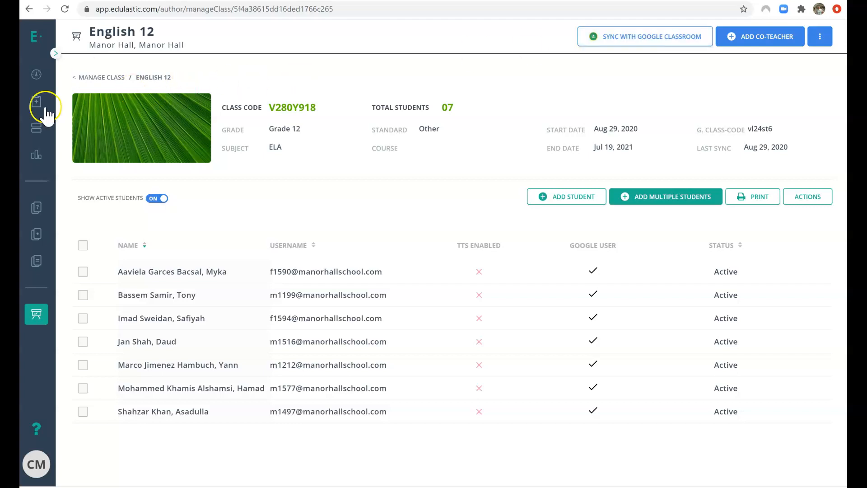
left_click(56, 53)
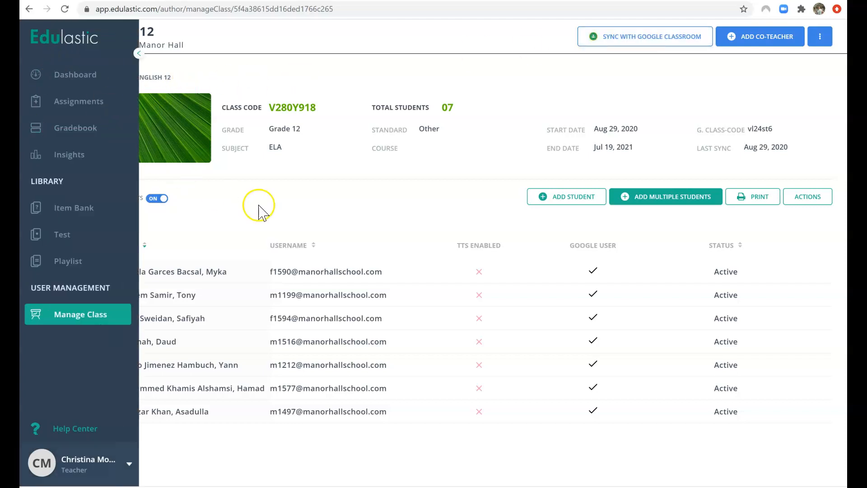
left_click(332, 247)
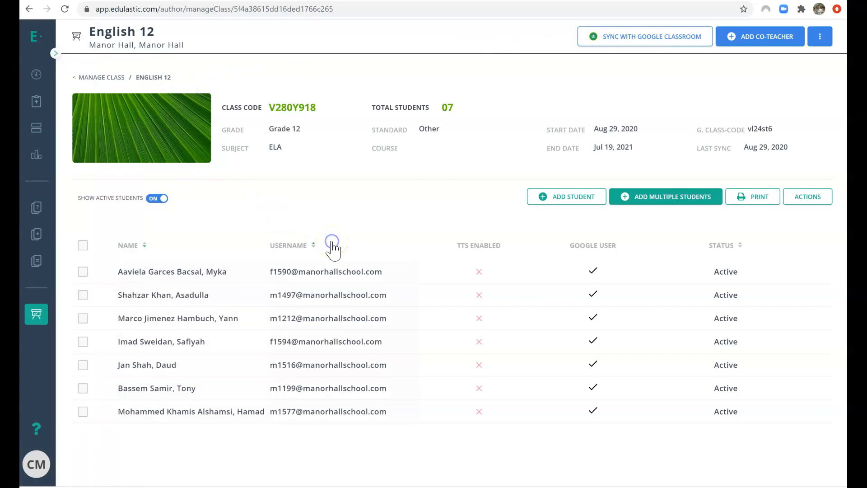